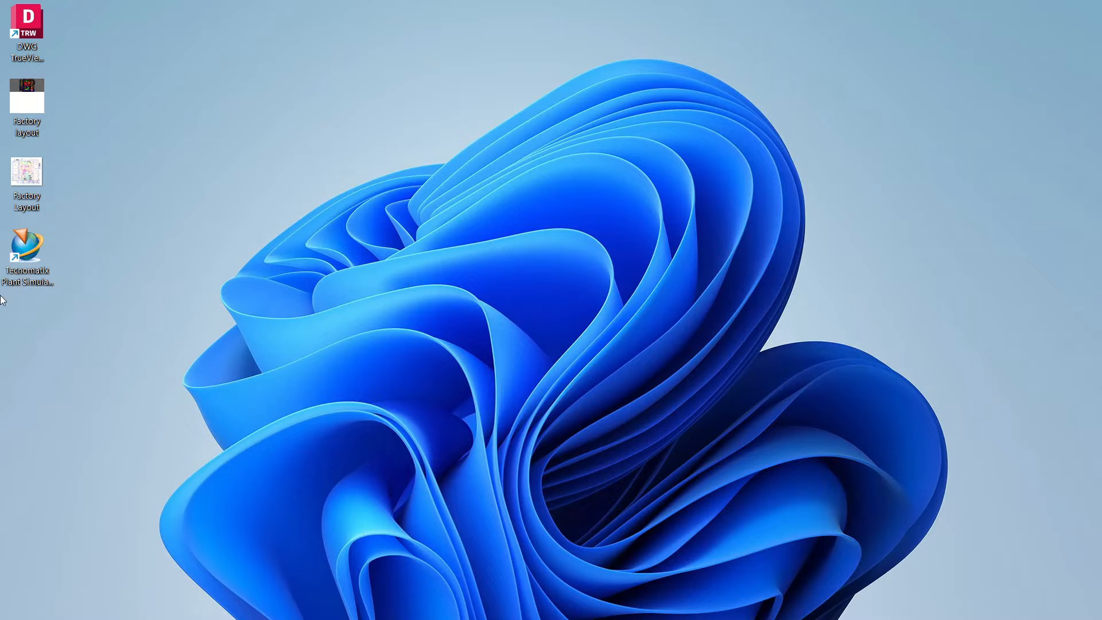
Launch Tecnomatix Plant Simulation, create a new 2D model and maximize its model frame
double_click(19, 279)
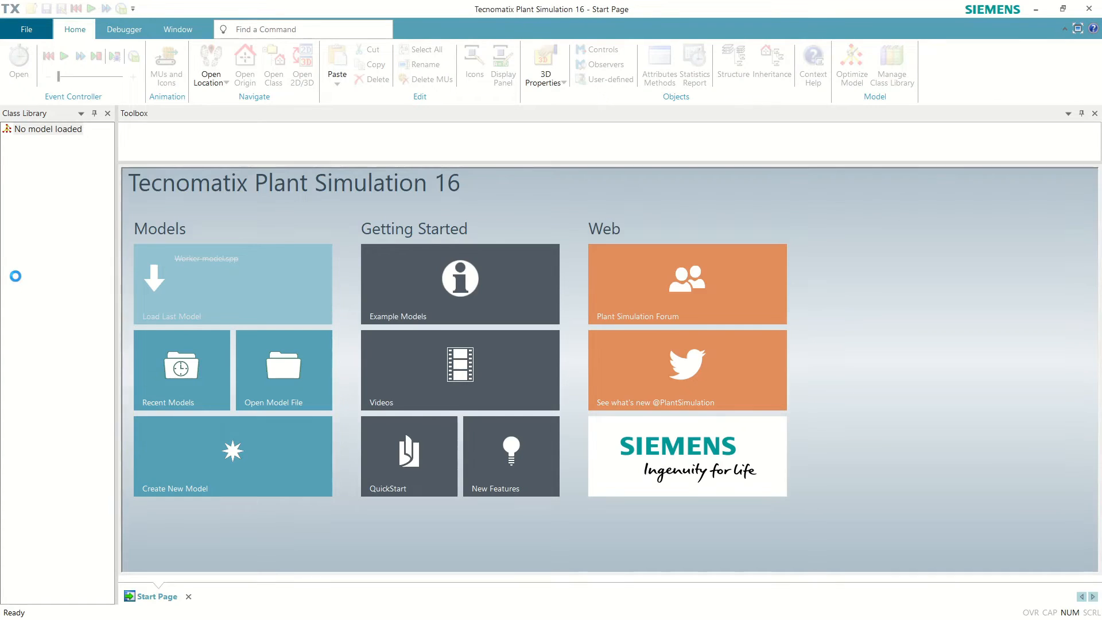
left_click(177, 445)
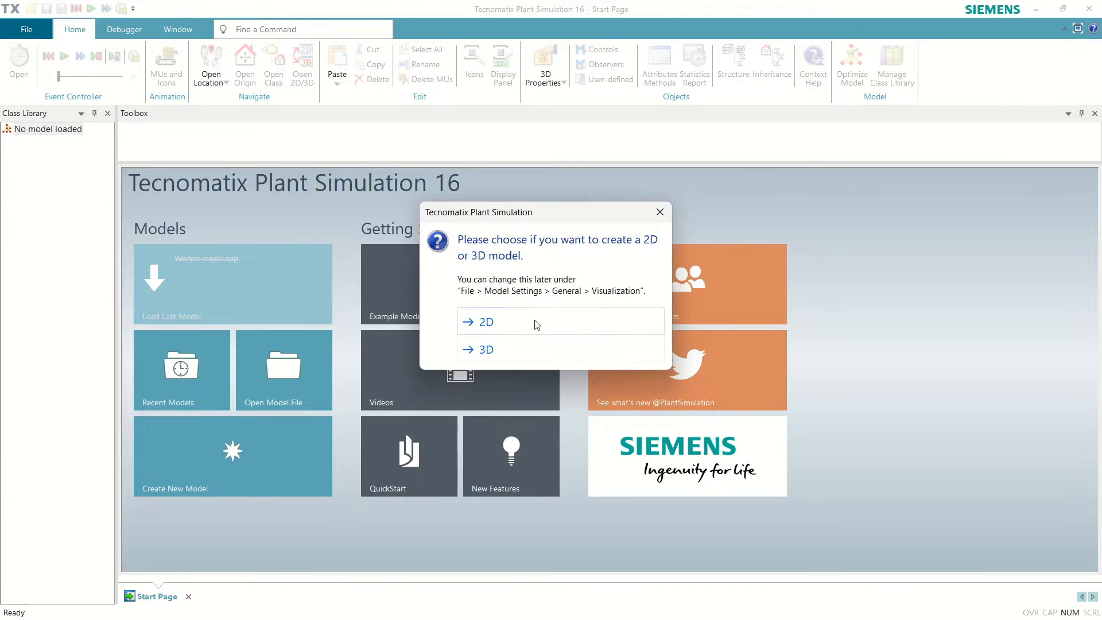
left_click(537, 322)
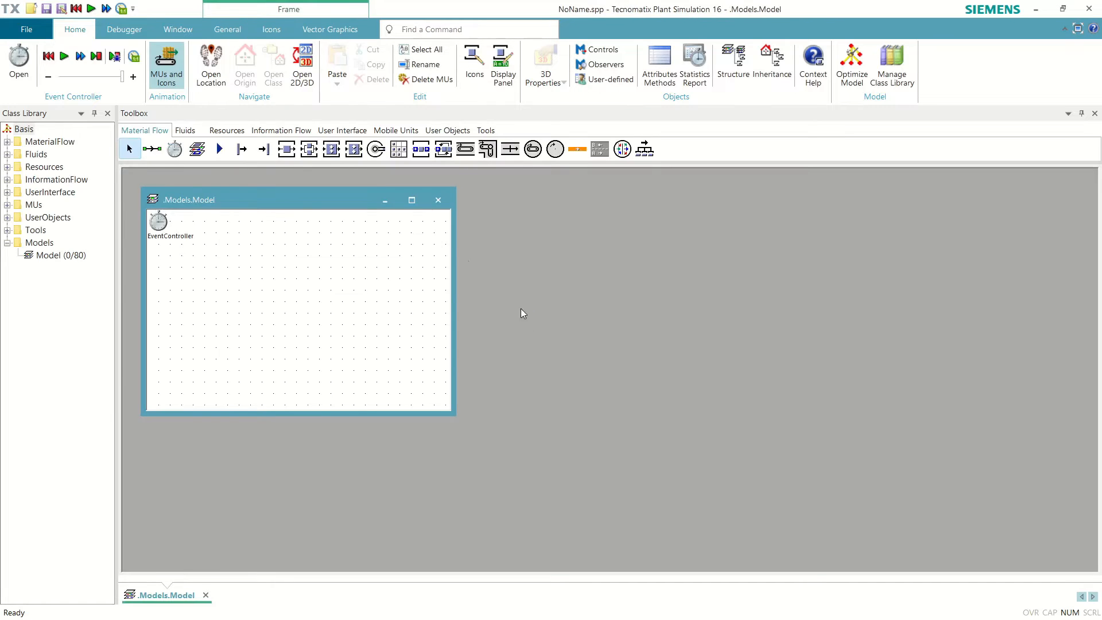
left_click(407, 205)
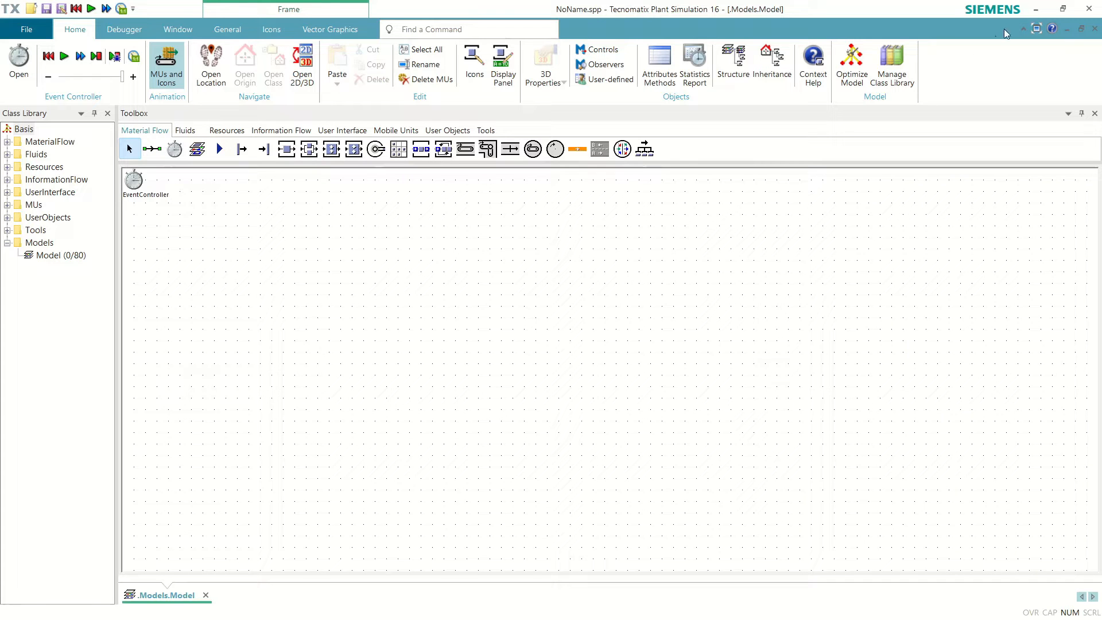
Bring the Factory layout drawing from the desktop into the 2D frame as its background with a corrective scaling of 1.0
left_click(1062, 9)
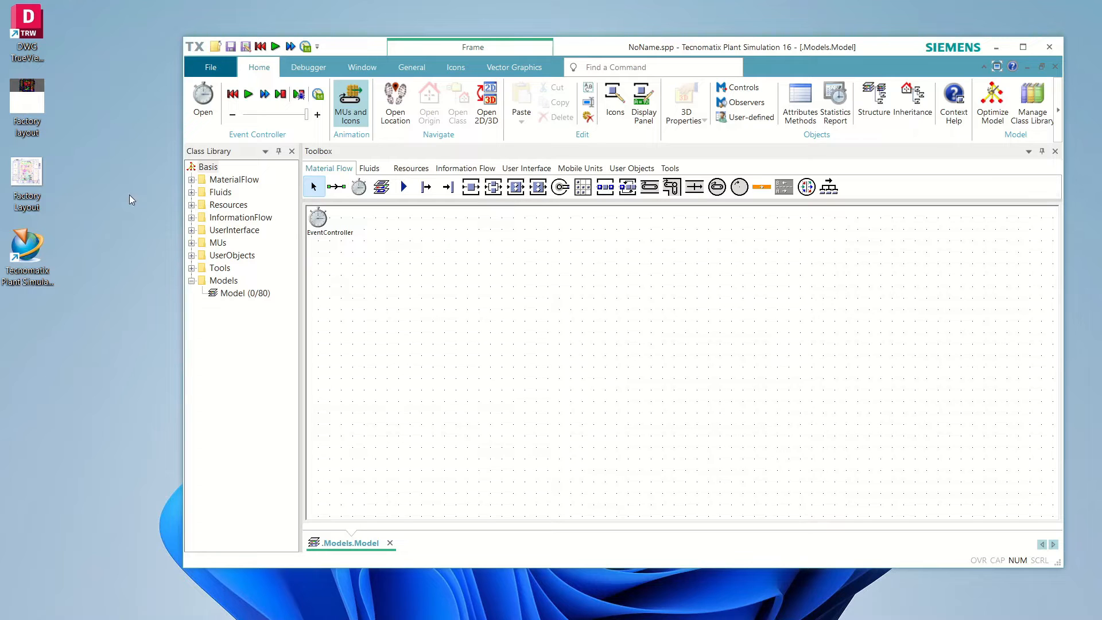
left_click_drag(32, 103, 574, 314)
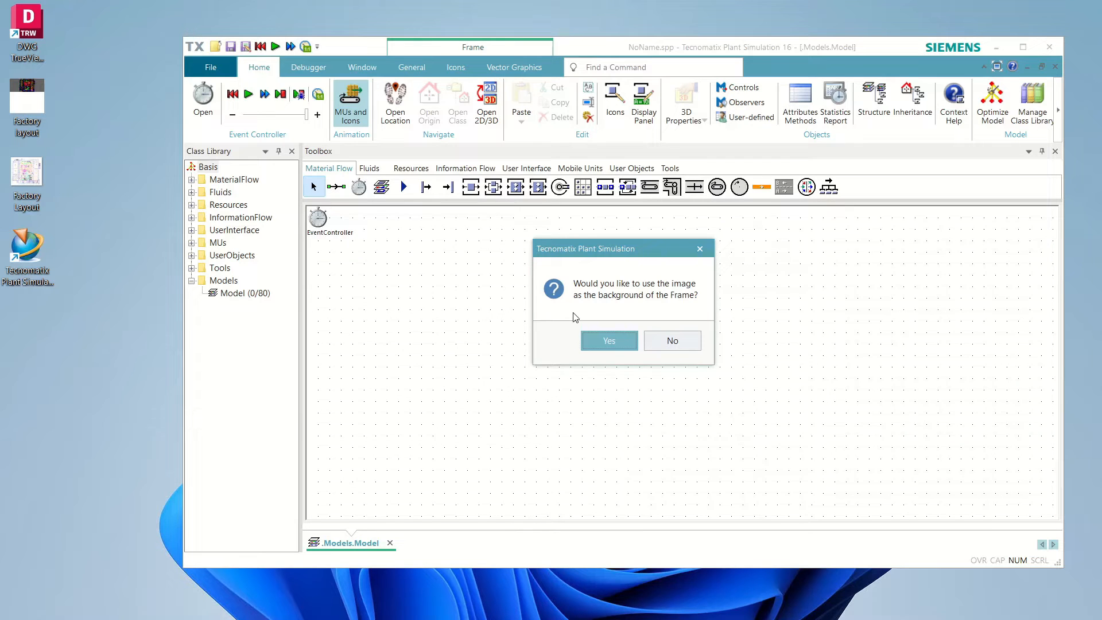
left_click(595, 341)
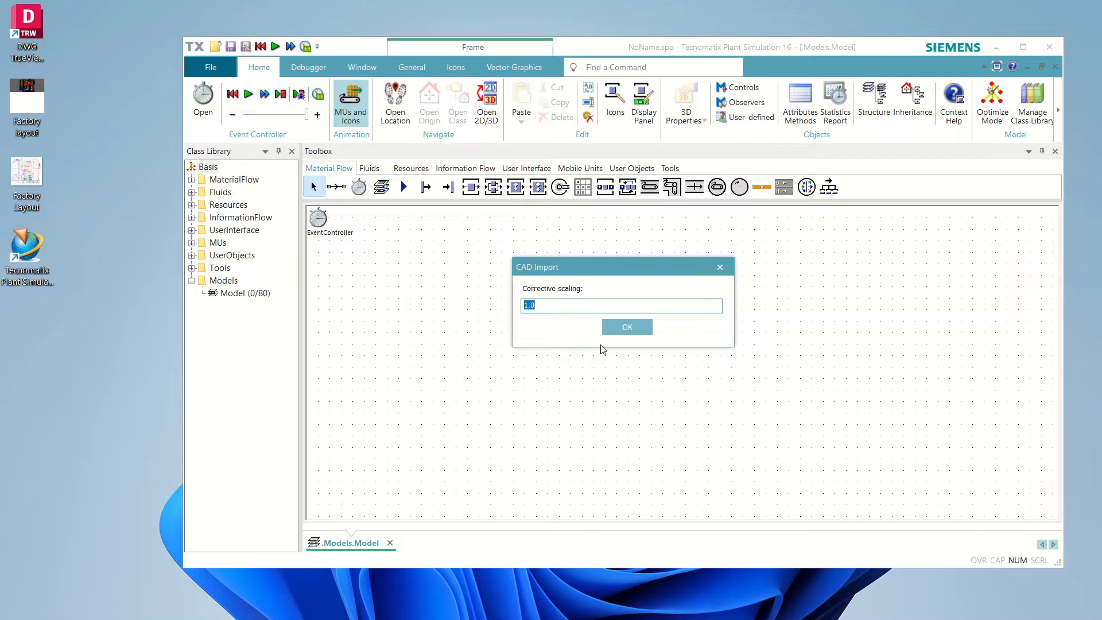
left_click(615, 331)
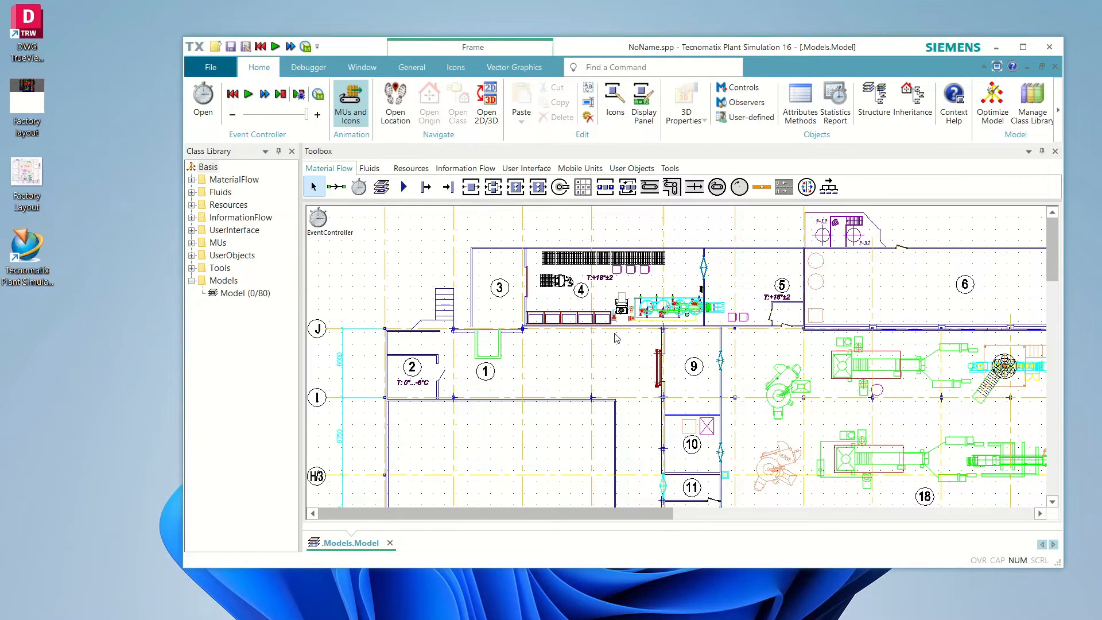
scroll(616, 338, "down", 2)
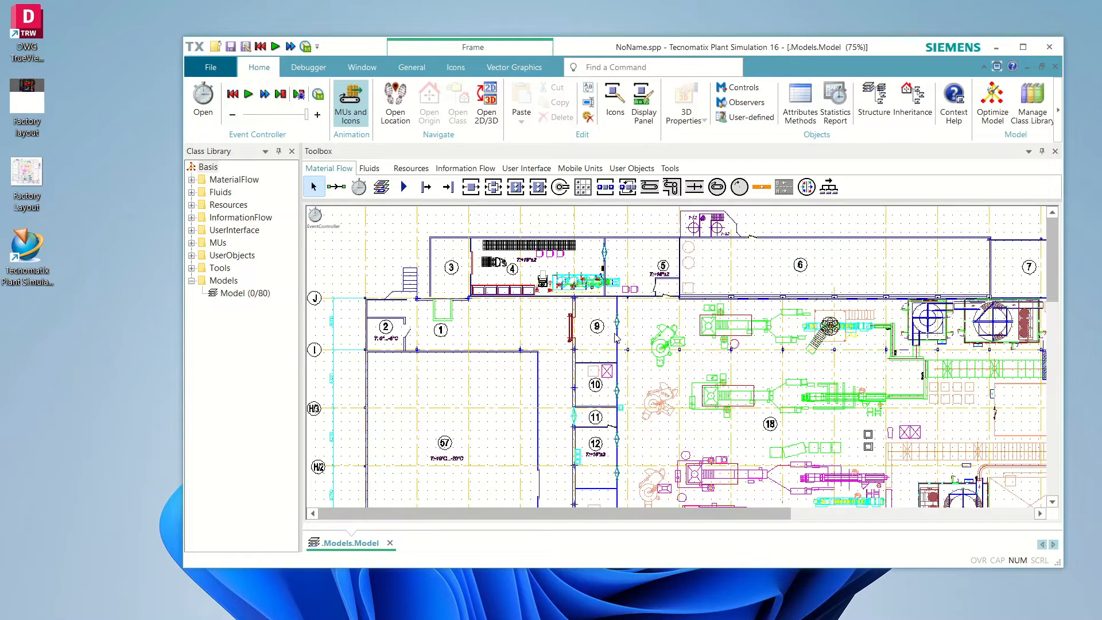
scroll(616, 338, "down", 2)
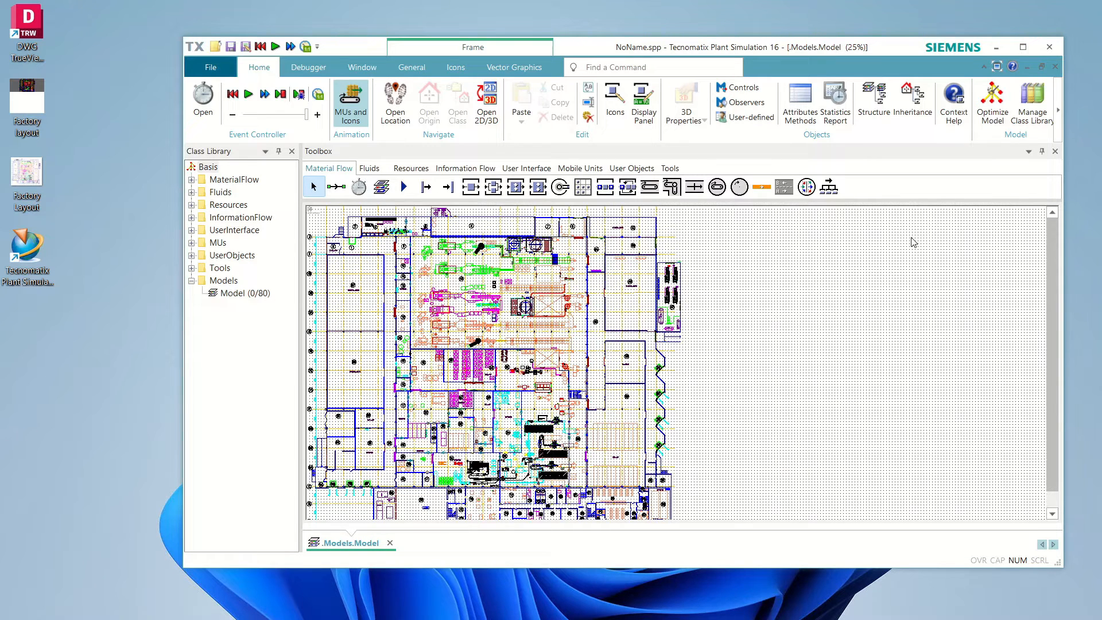
left_click(1024, 47)
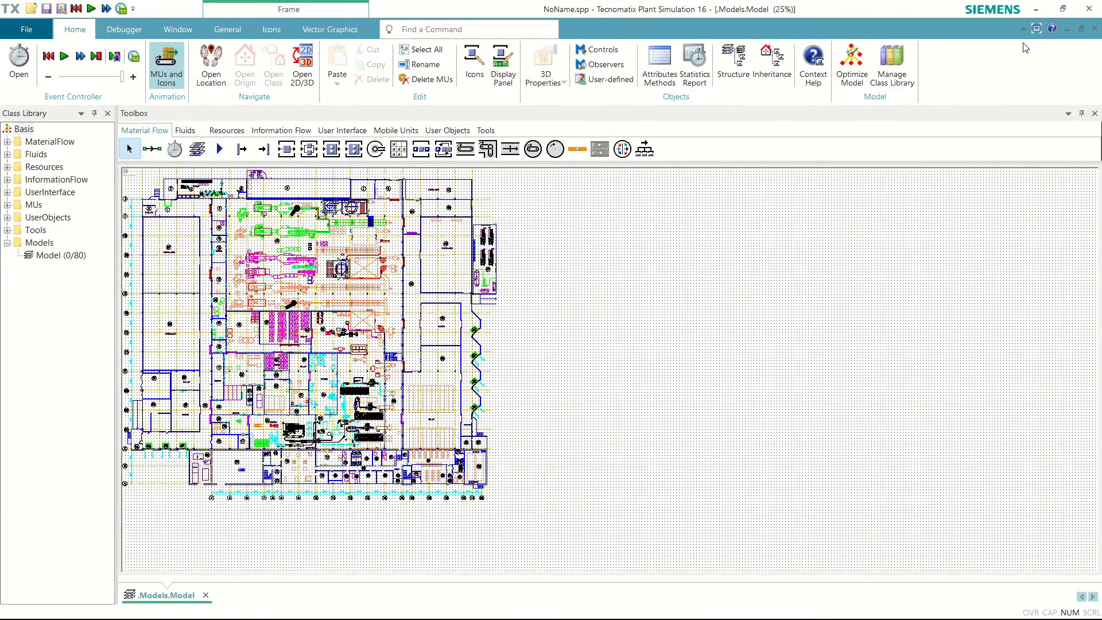
Activate the 3D environment and bring the model's empty base plate into view
left_click(174, 30)
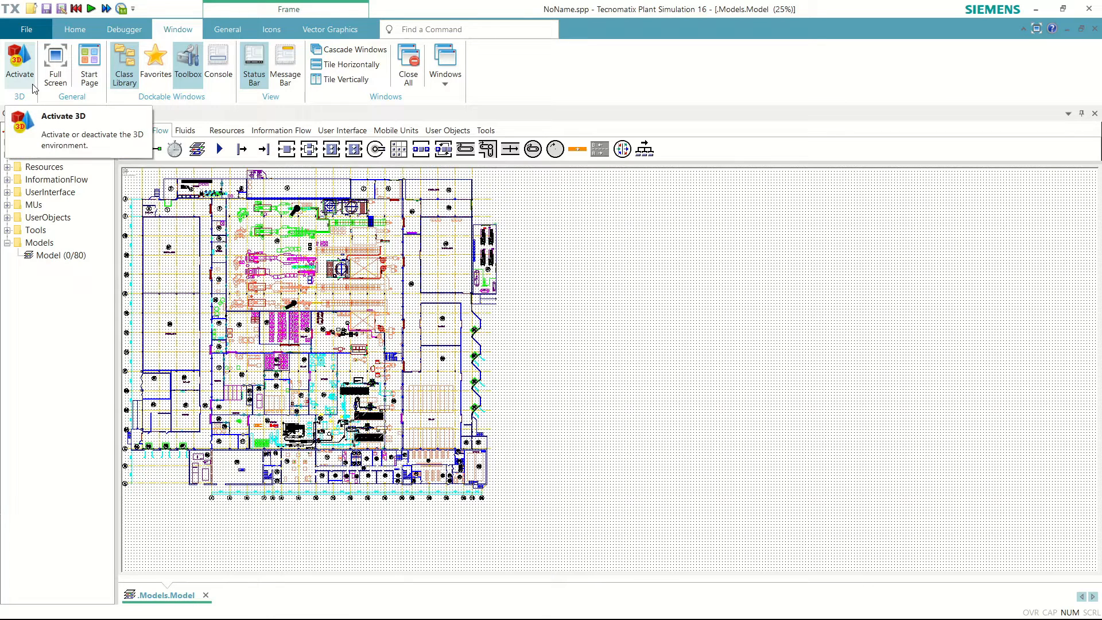
left_click(20, 66)
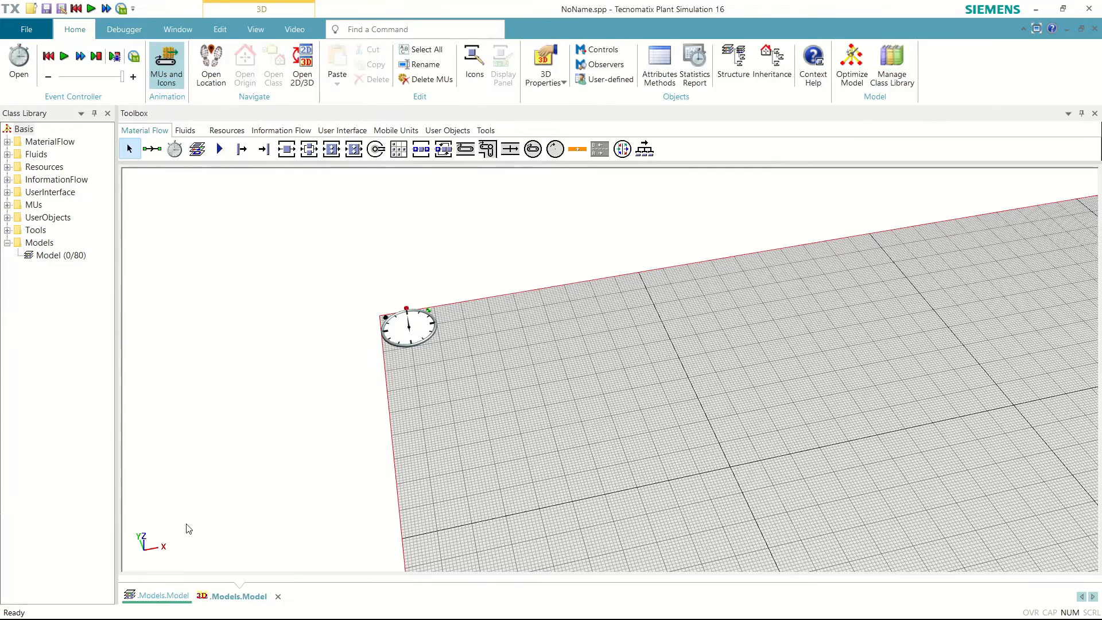
scroll(691, 425, "down", 3)
right_click_drag(709, 429, 515, 385)
left_click_drag(514, 385, 593, 387)
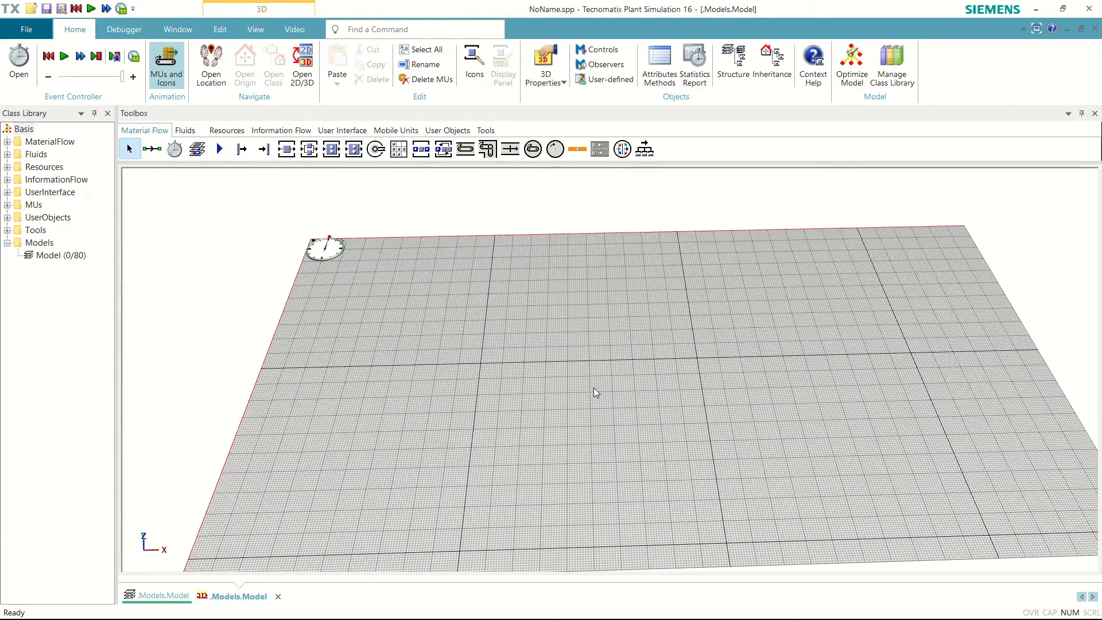
Add a graphic group named Layout to the model's 3D properties, keeping it visible and internal
key("super+Down")
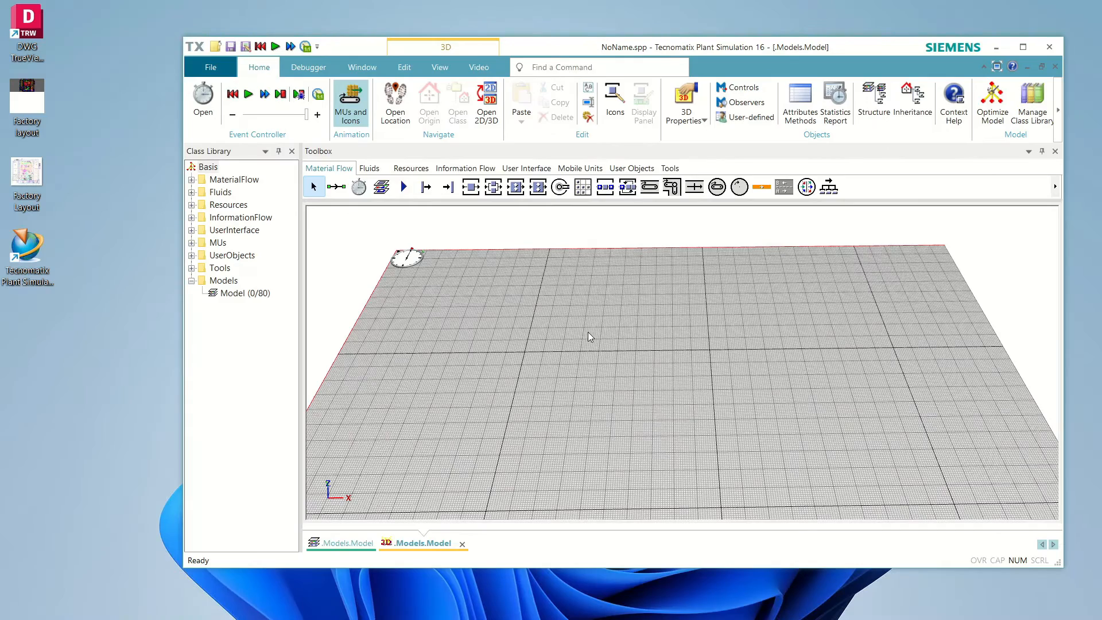
right_click(587, 332)
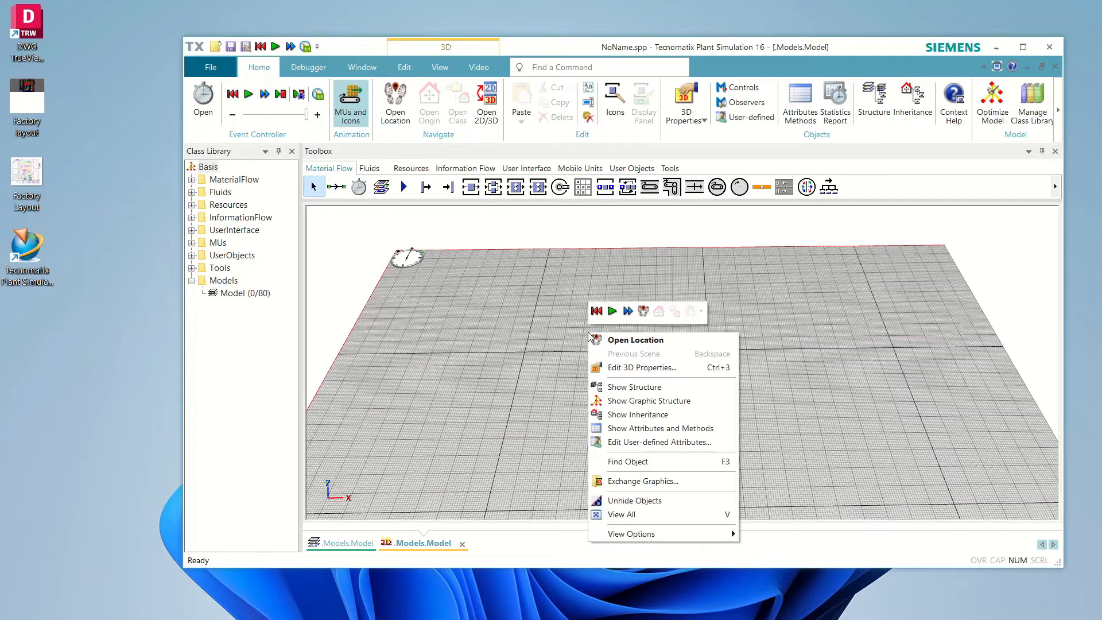
left_click(608, 362)
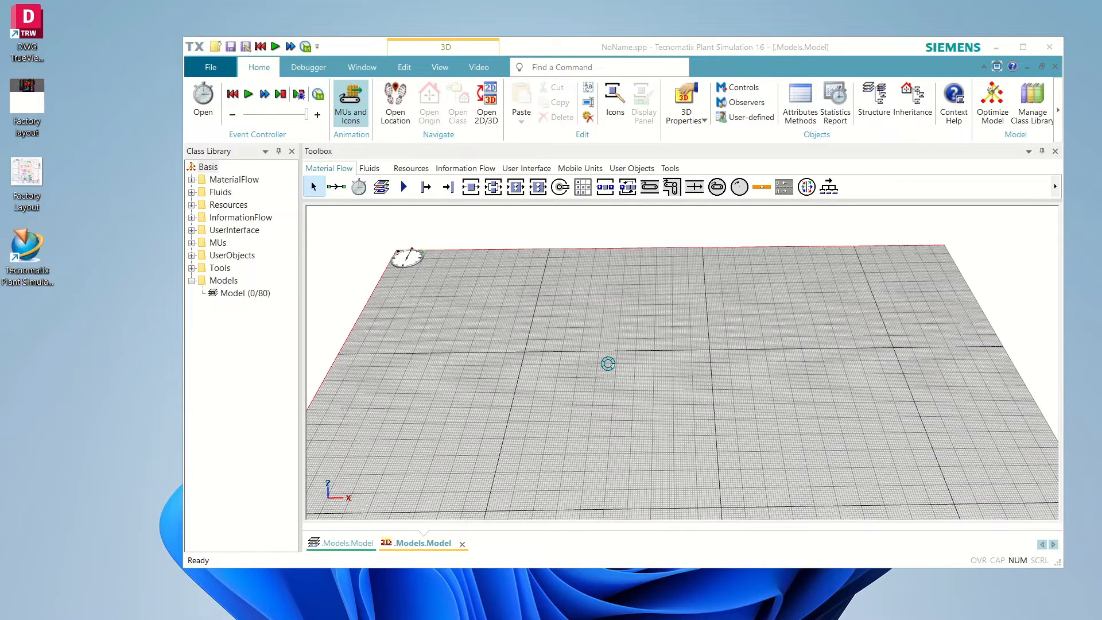
left_click(930, 233)
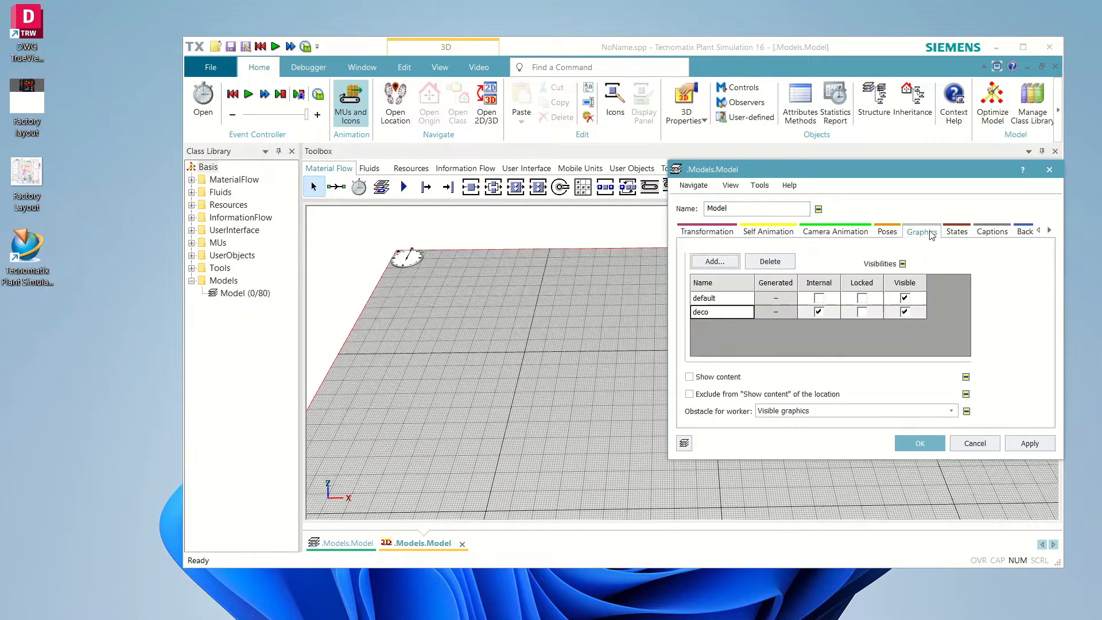
left_click(713, 262)
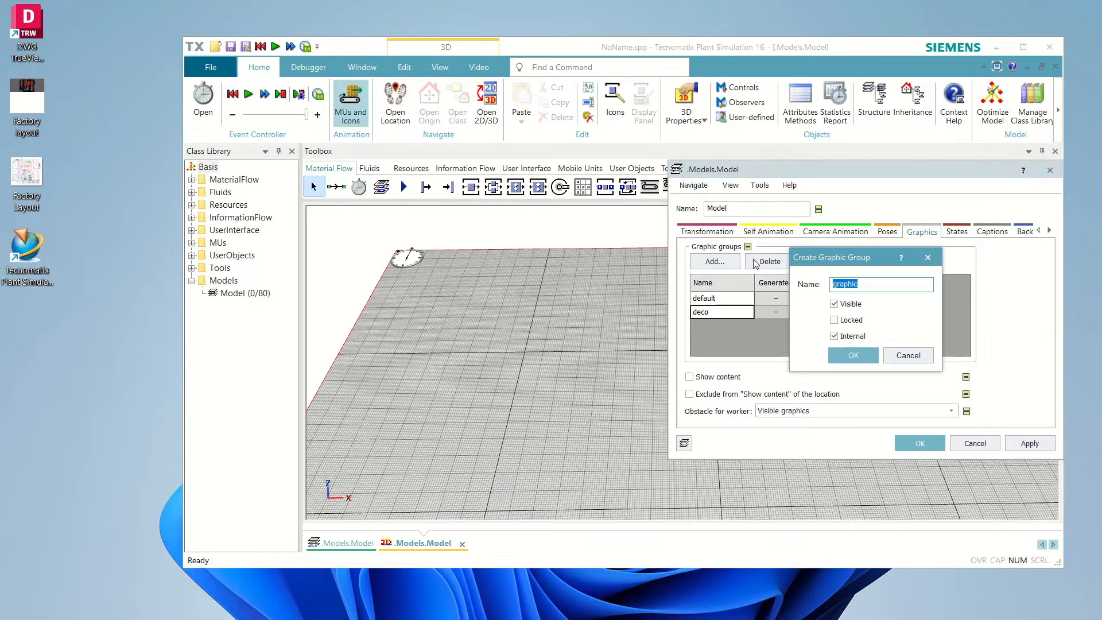
type("Layout")
left_click(859, 357)
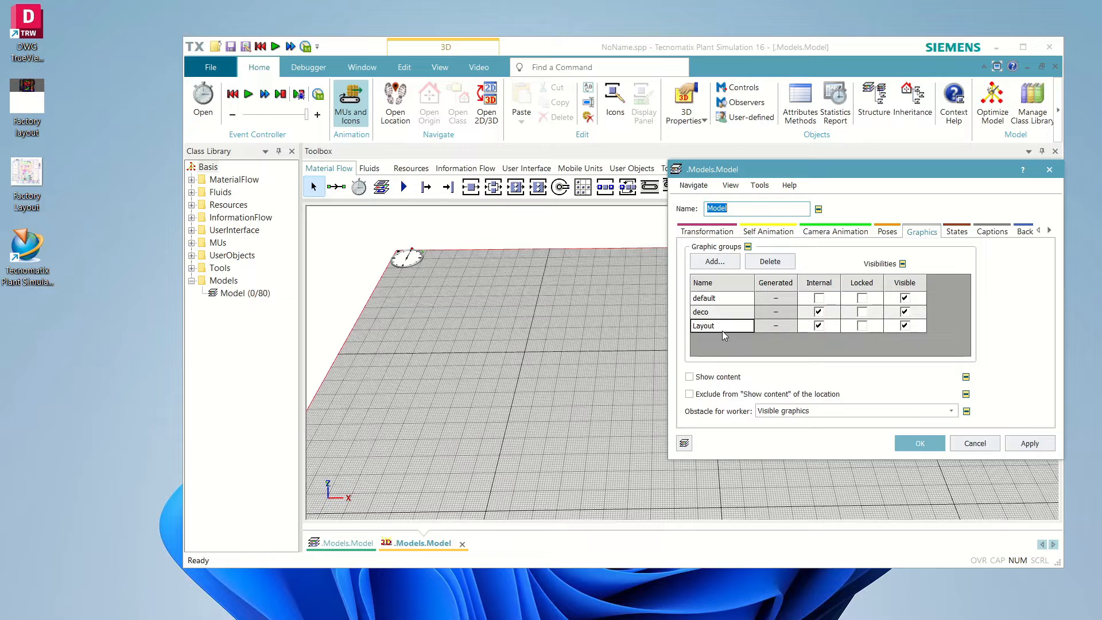
left_click(920, 444)
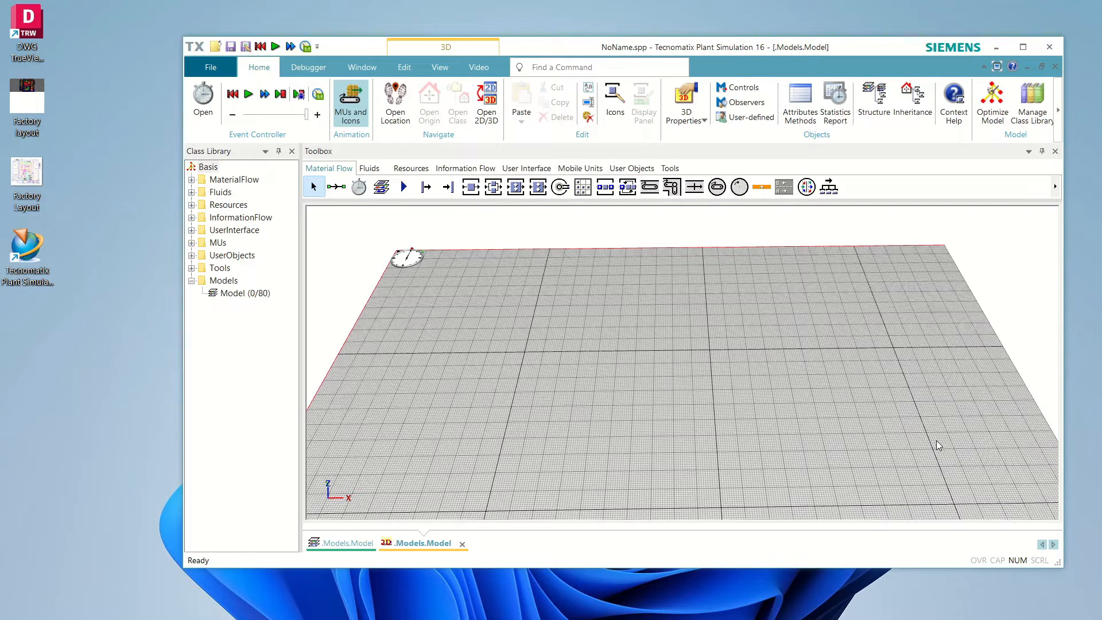
Insert the Factory layout drawing from the desktop into the 3D model's Layout graphic group, in cm with corrective scaling 1
left_click(22, 107)
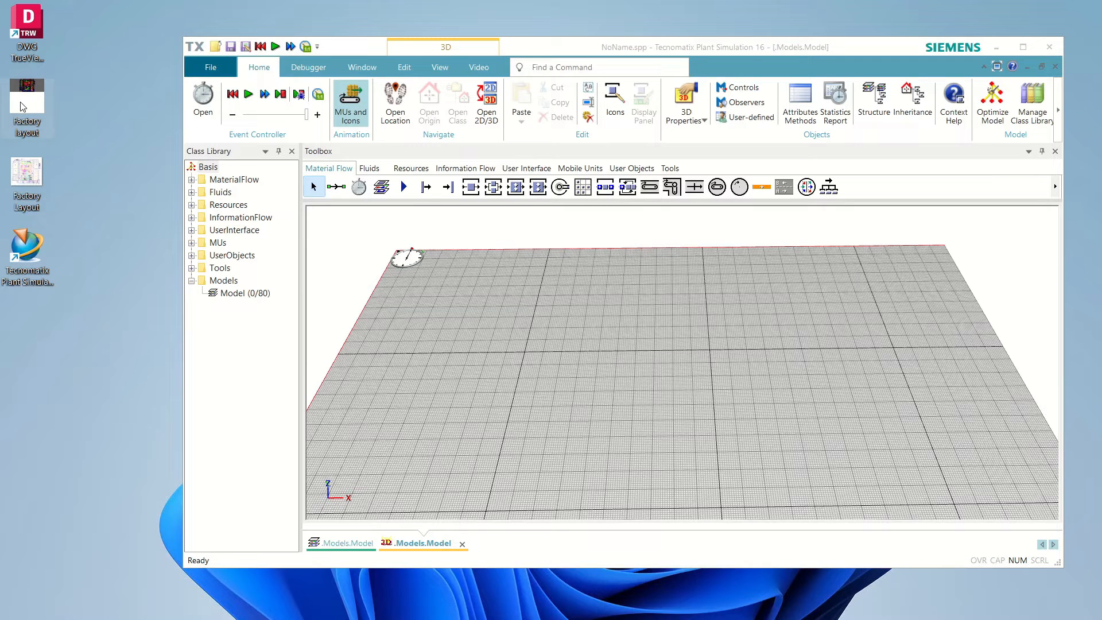
left_click(577, 339)
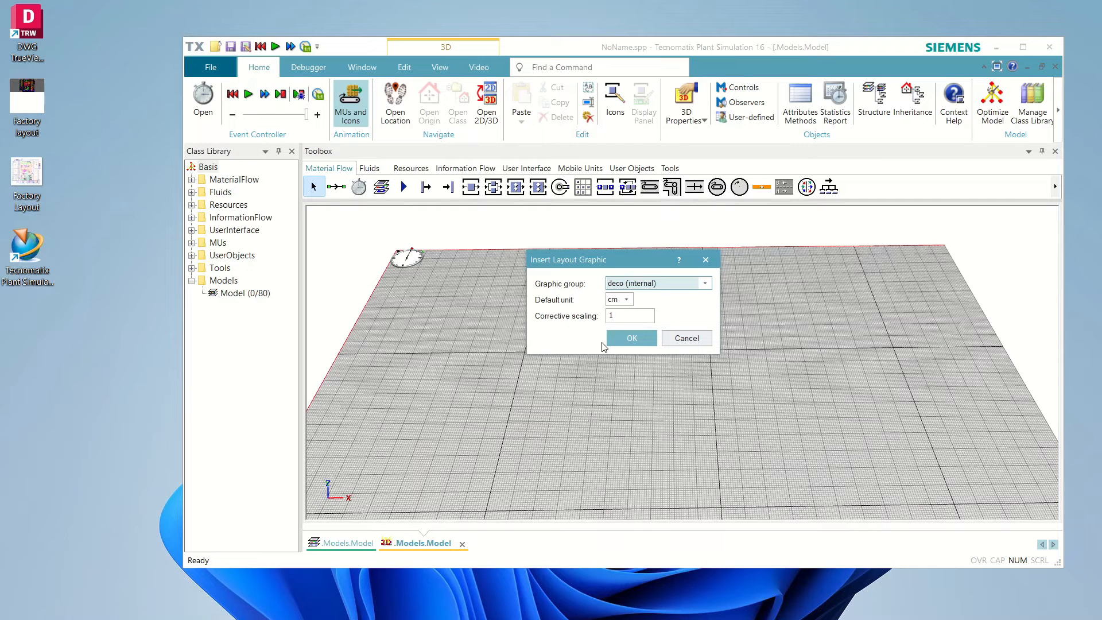
left_click(690, 282)
left_click(688, 317)
left_click(632, 338)
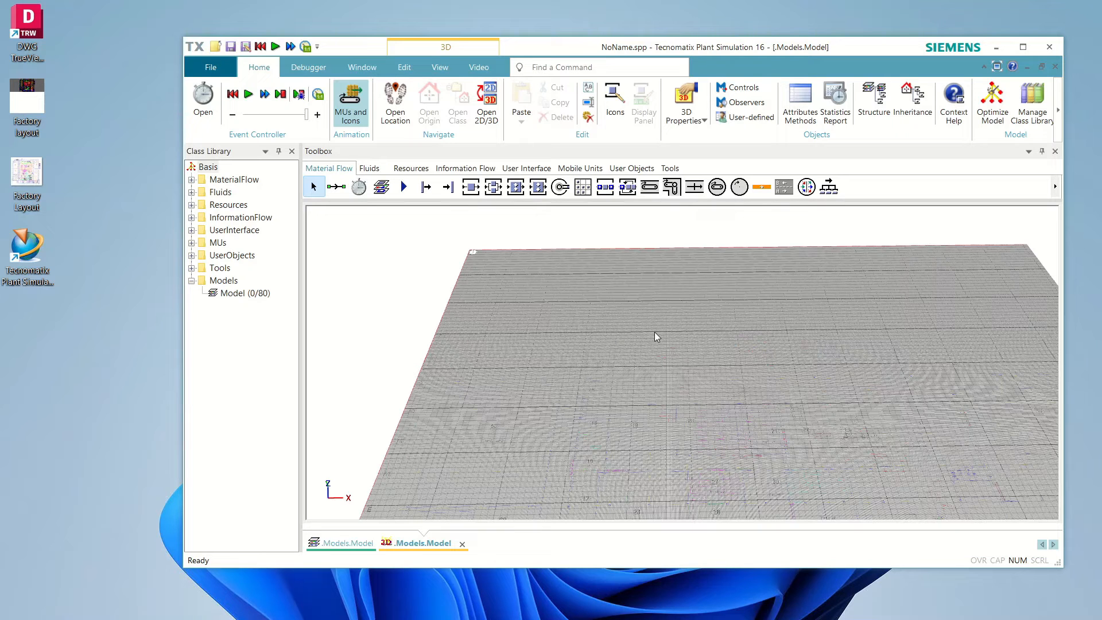
Hide the grid in the 3D view and show the whole factory layout
right_click(364, 316)
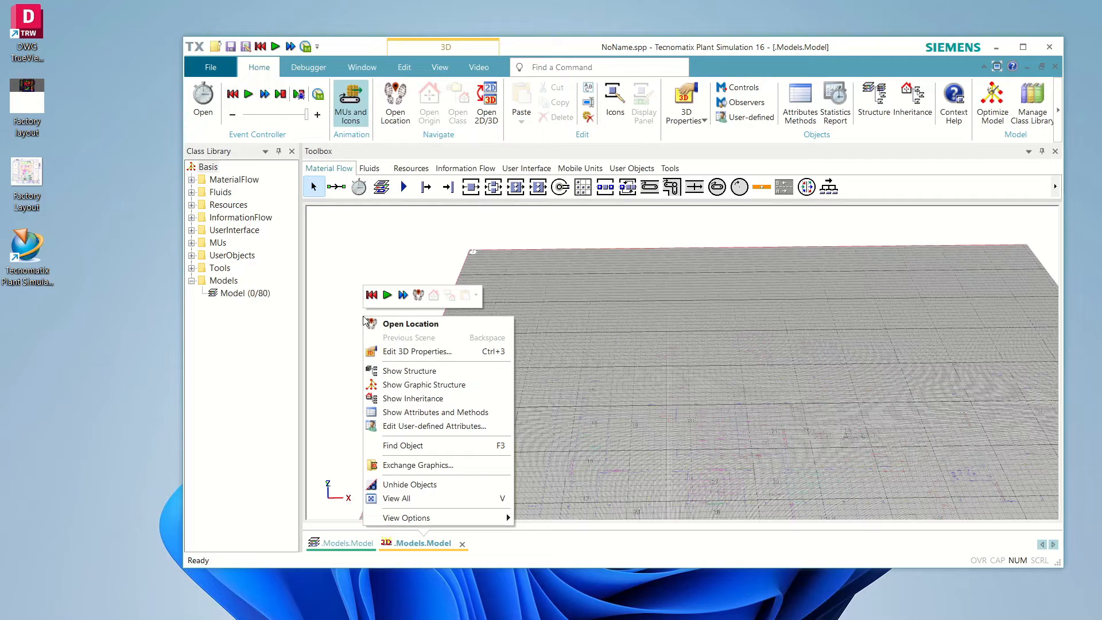
mouse_move(403, 520)
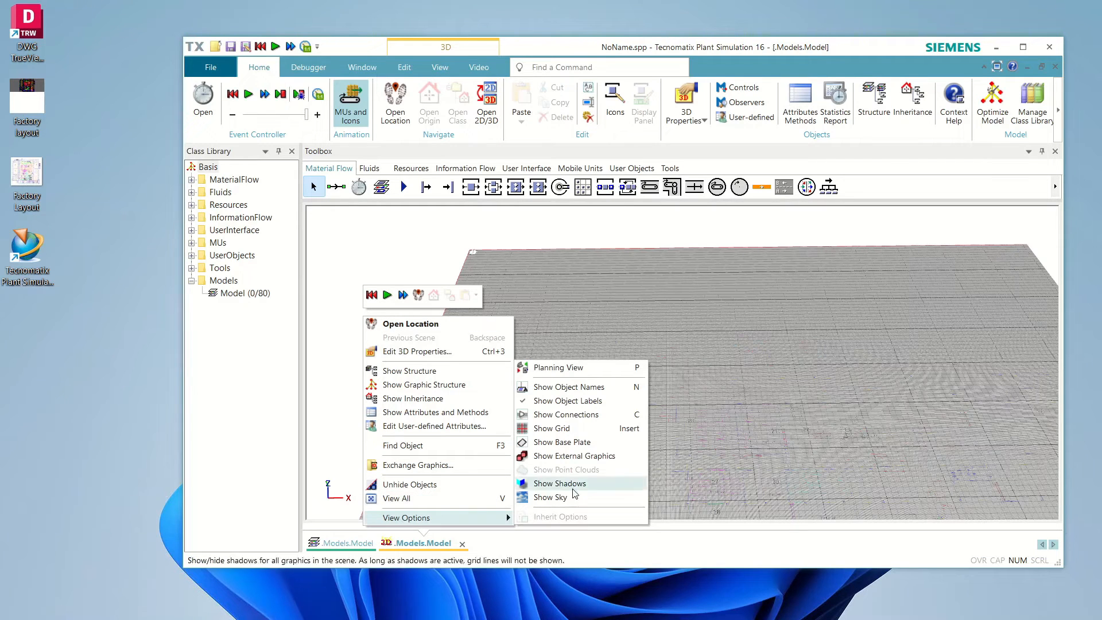
left_click(625, 432)
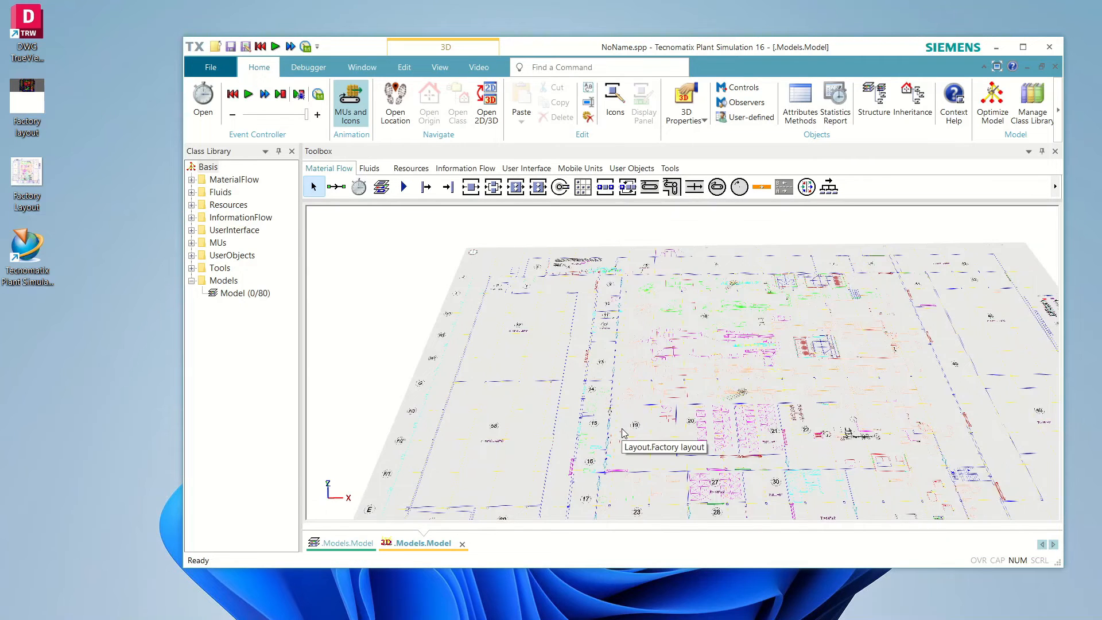
scroll(643, 428, "down", 2)
scroll(655, 402, "down", 2)
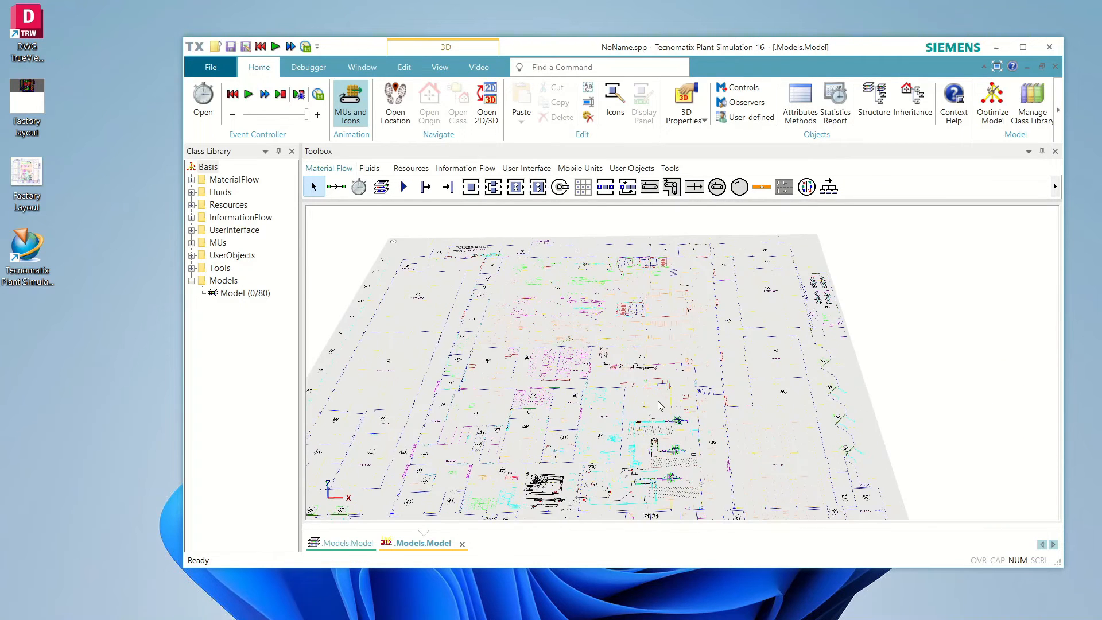
right_click_drag(657, 400, 374, 303)
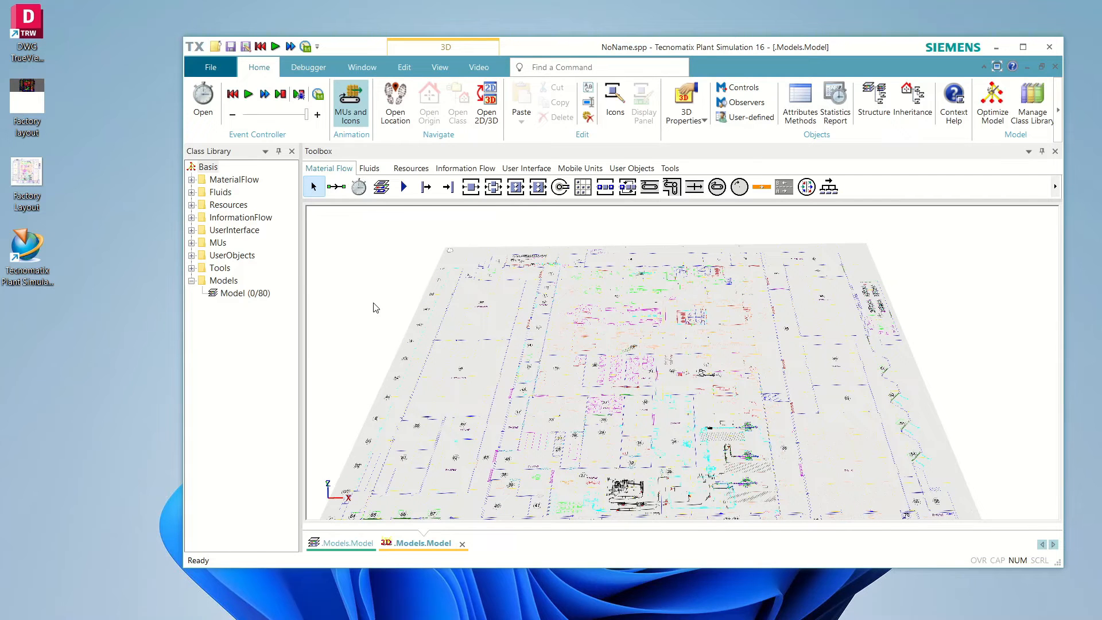
Shift the imported factory layout graphic slightly on the base plate and deselect it
left_click(544, 352)
mouse_move(543, 350)
left_mouse_down()
mouse_move(711, 366)
mouse_move(618, 346)
mouse_move(549, 348)
left_mouse_up()
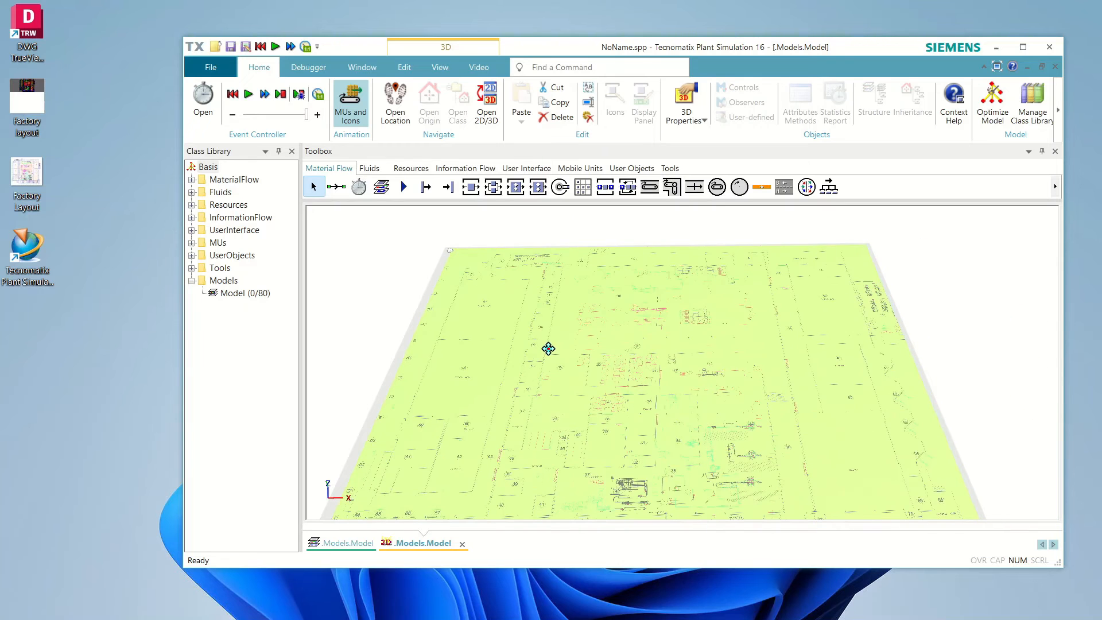
left_click(378, 298)
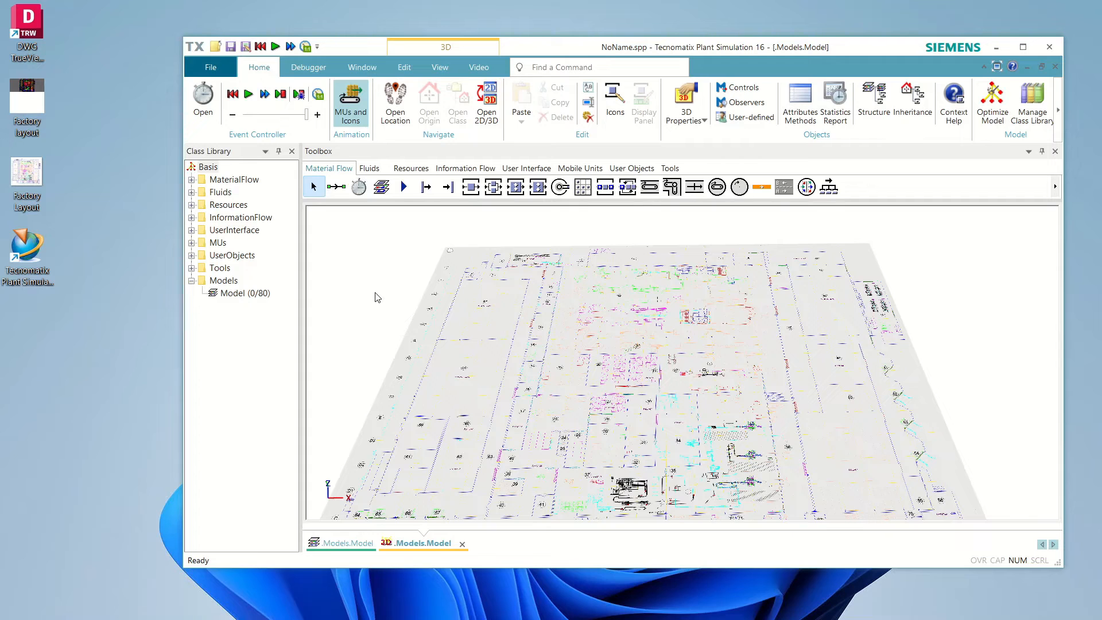
Lock the Layout graphic group in the model's 3D properties and apply the change
right_click(377, 298)
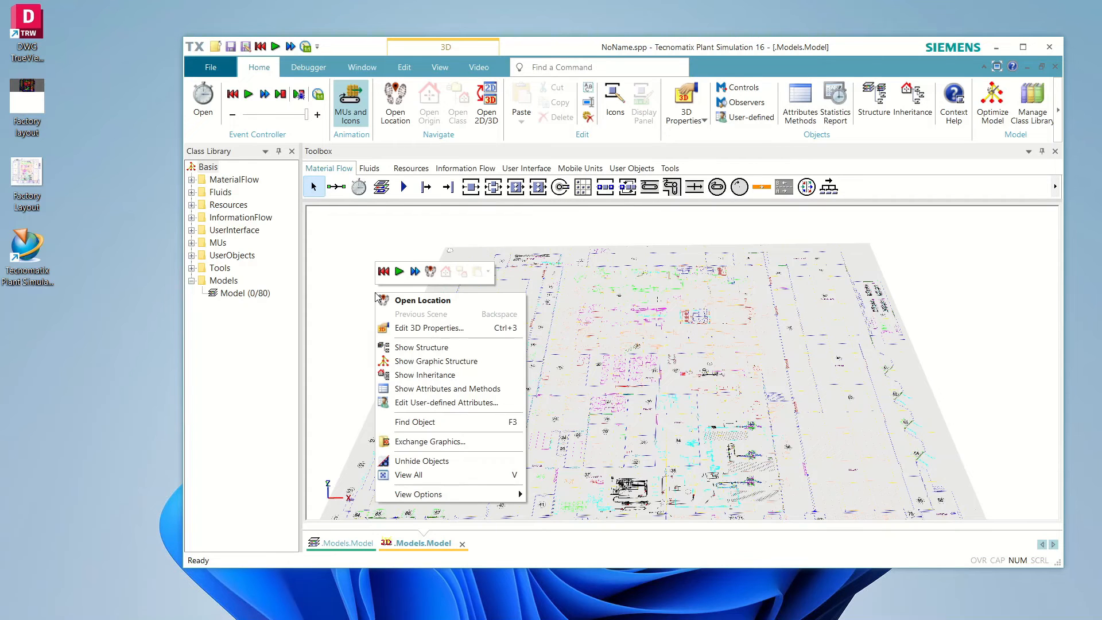
left_click(443, 327)
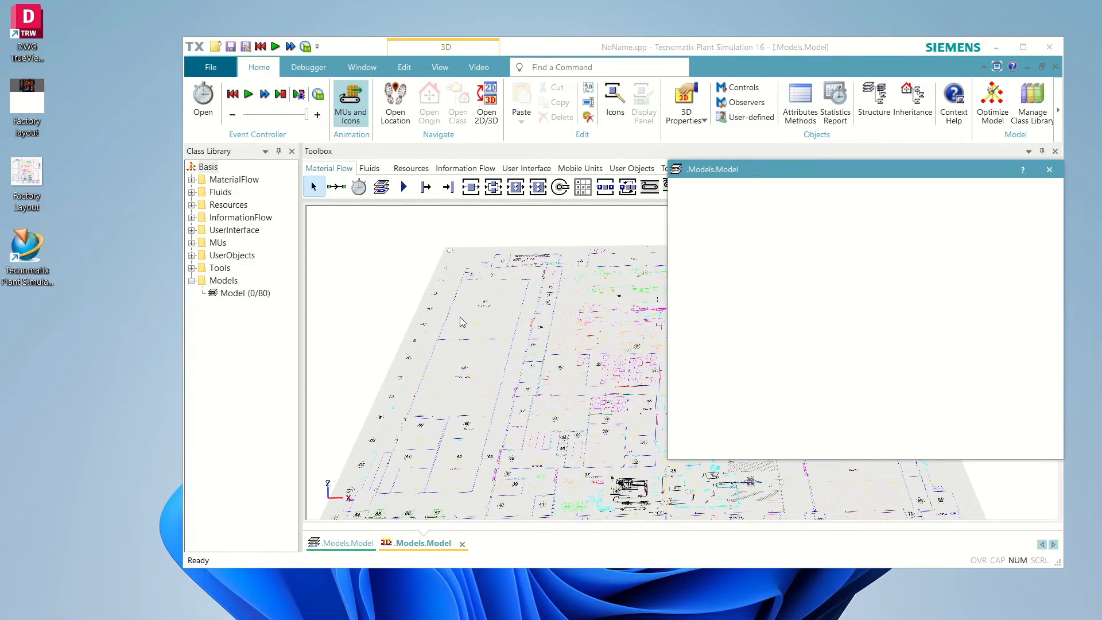
left_click(923, 233)
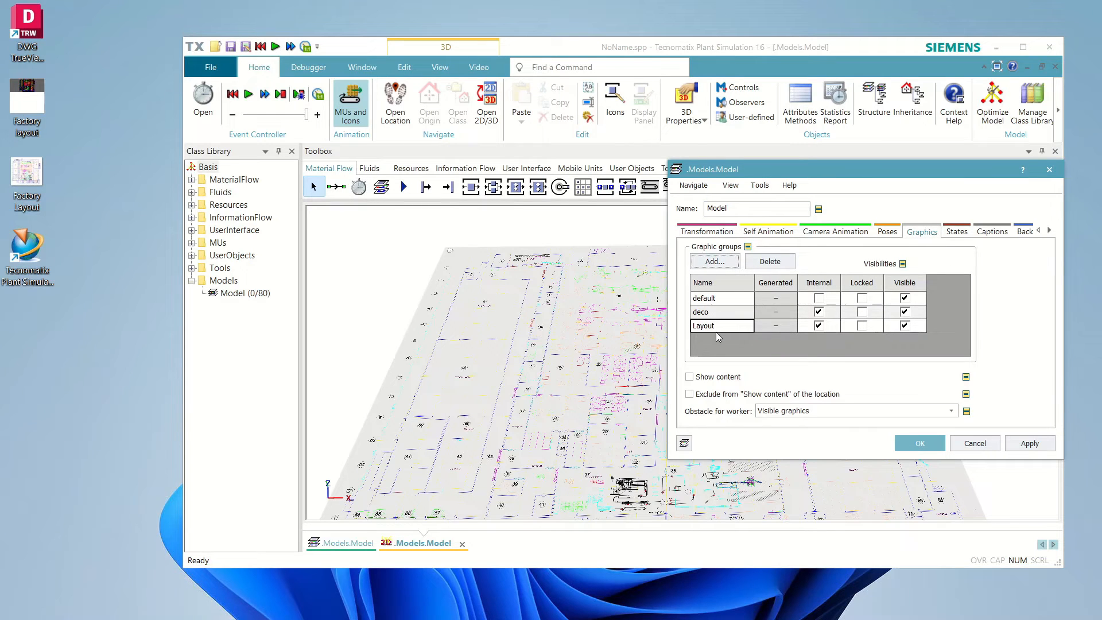
left_click(864, 328)
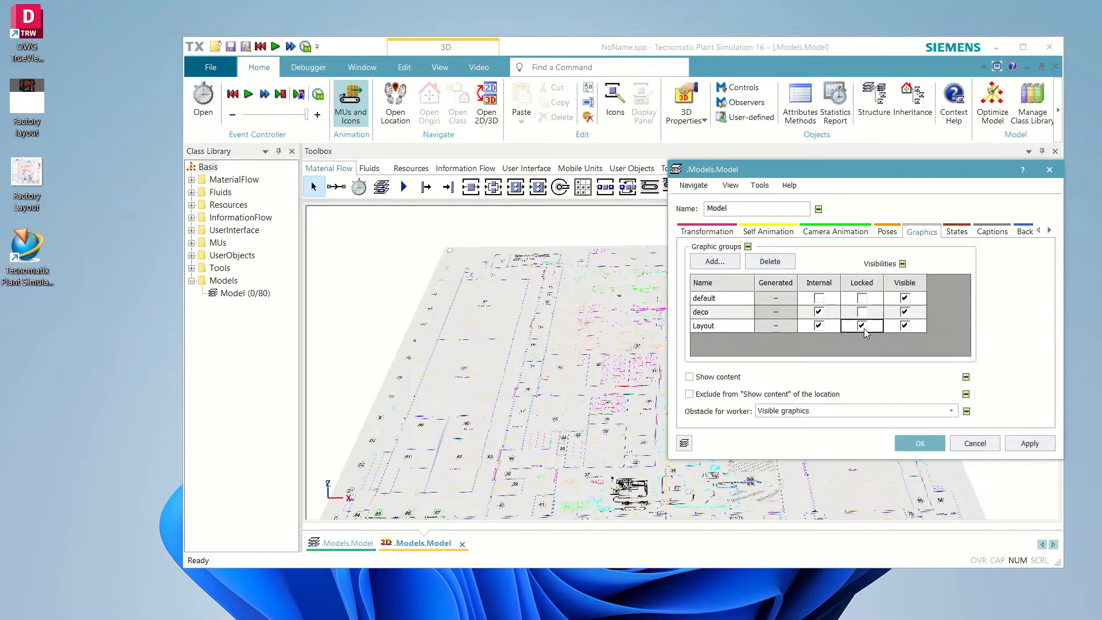
left_click(906, 444)
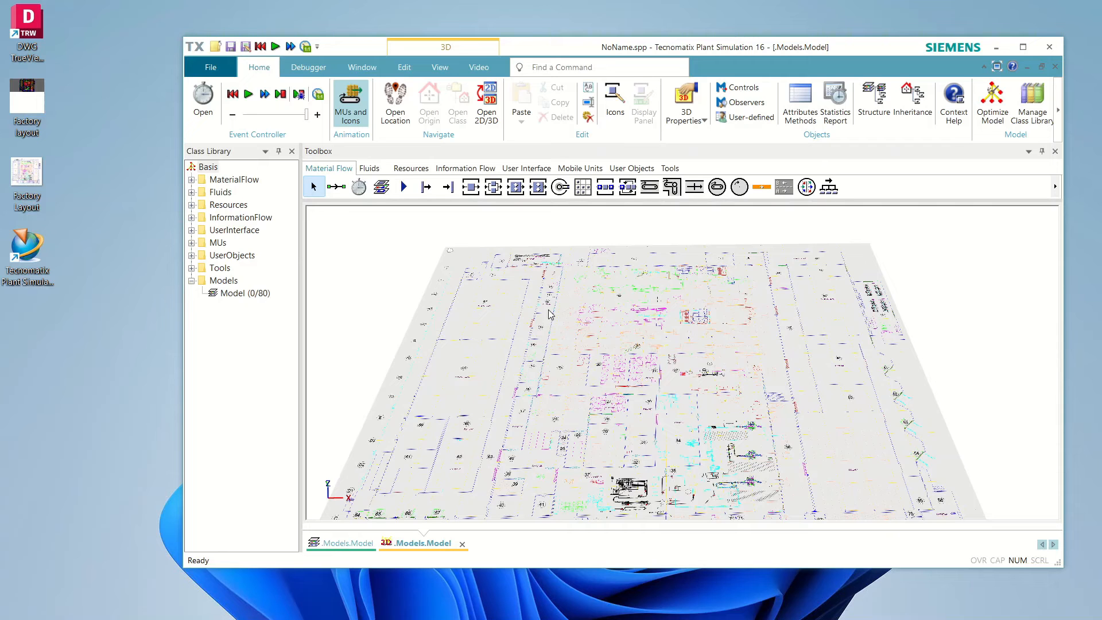
Place a Station on the factory layout in the 2D model and compare its position in the 3D and 2D views
left_click(345, 544)
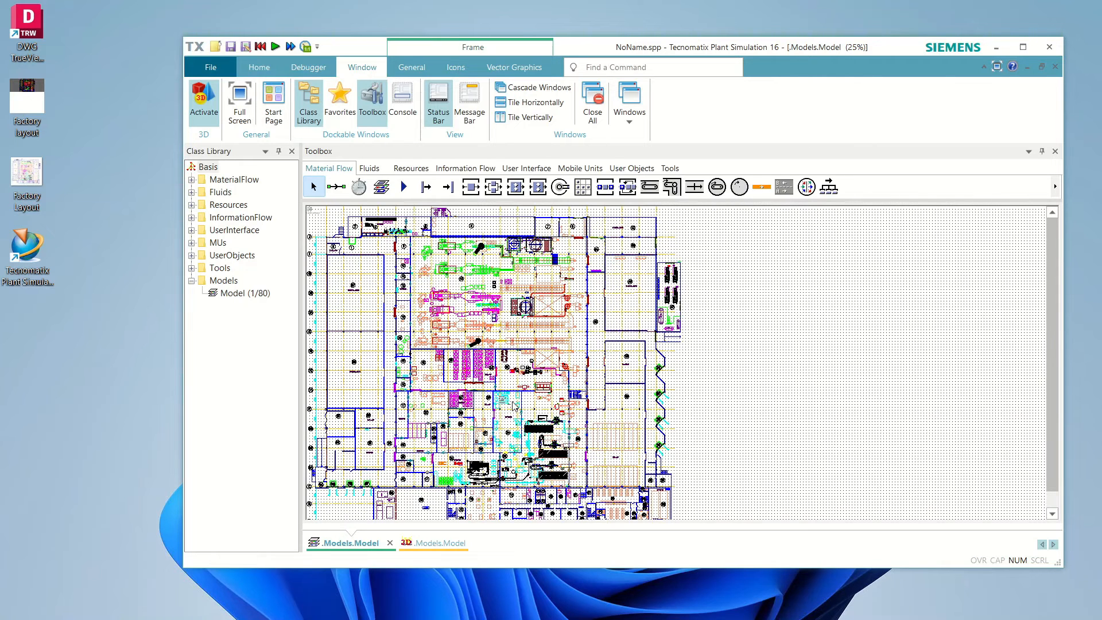
left_click(434, 544)
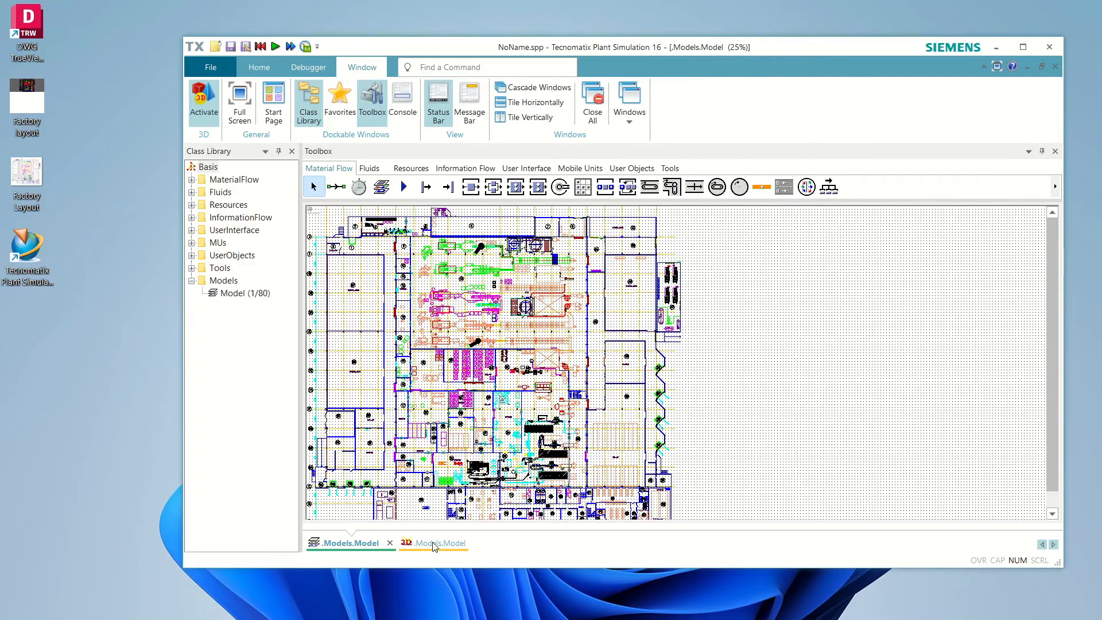
scroll(613, 447, "up", 6)
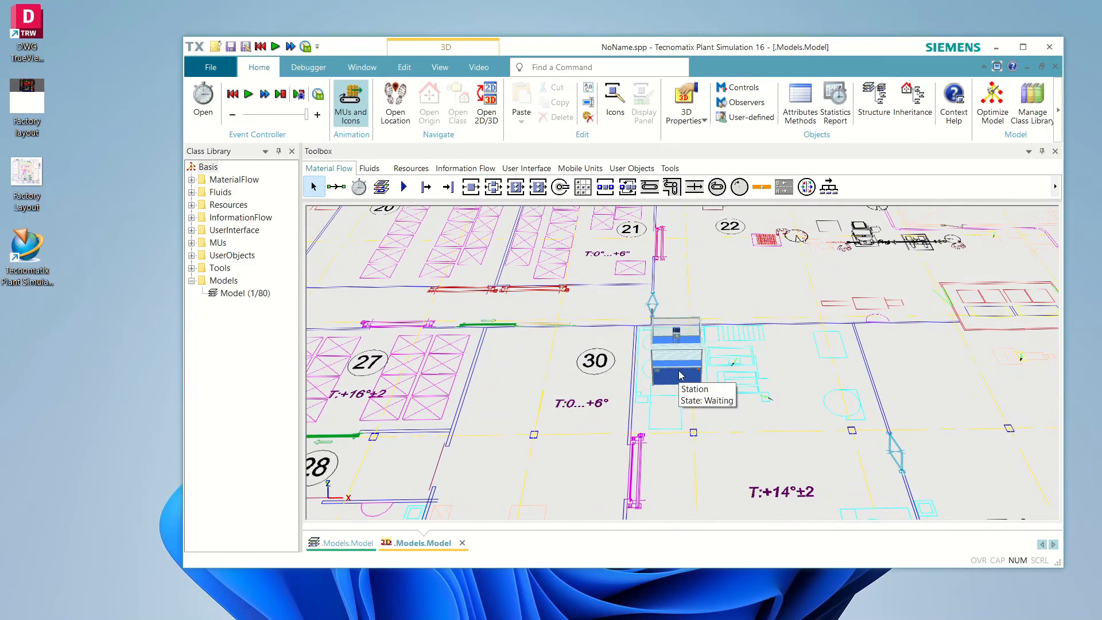
left_click(344, 543)
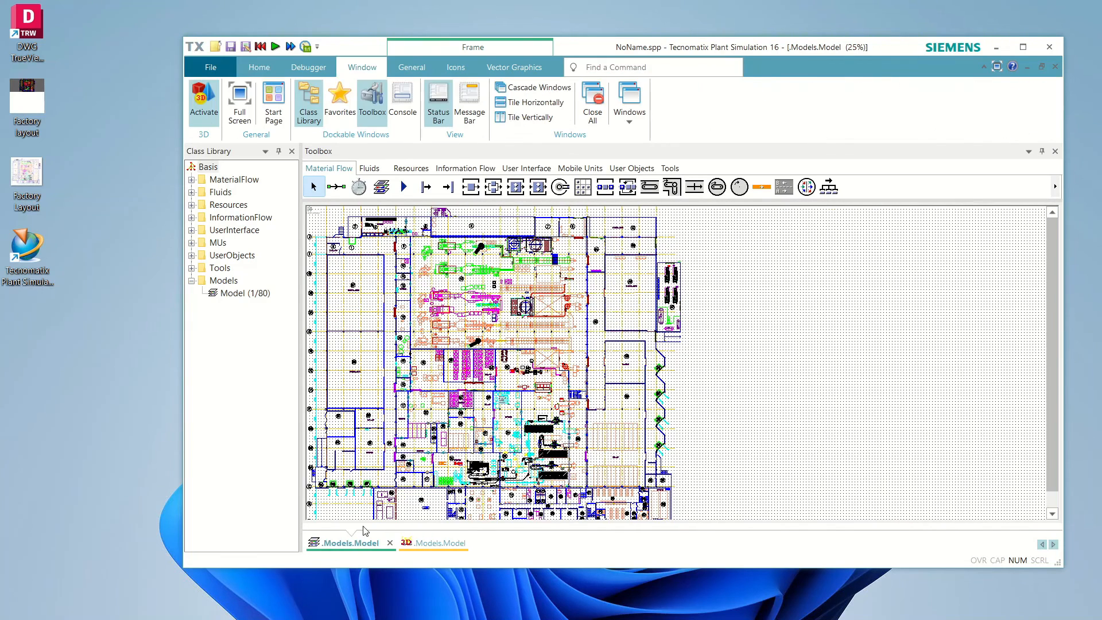
left_click(423, 544)
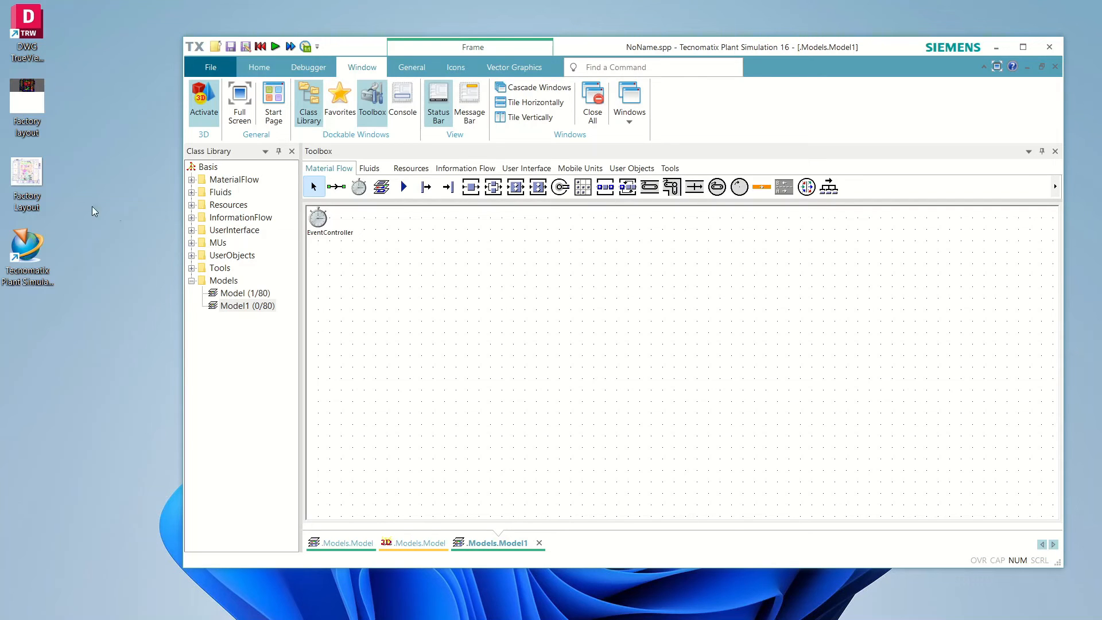
Use the Factory Layout image from the desktop as the background of the empty Model1 frame and look over the result
left_click_drag(17, 181, 488, 321)
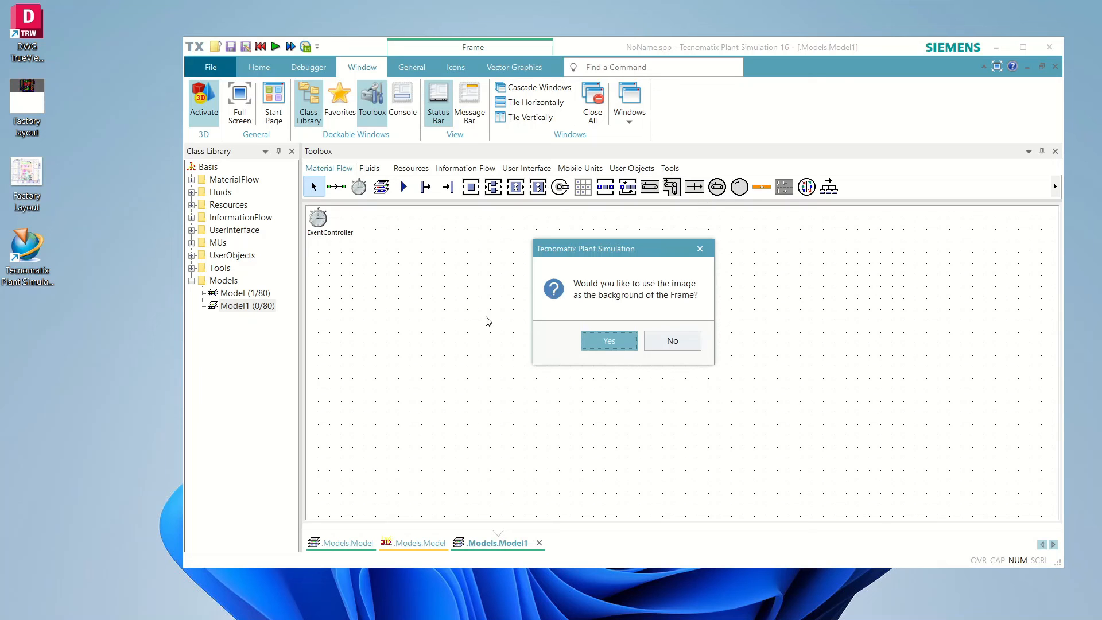
left_click(608, 341)
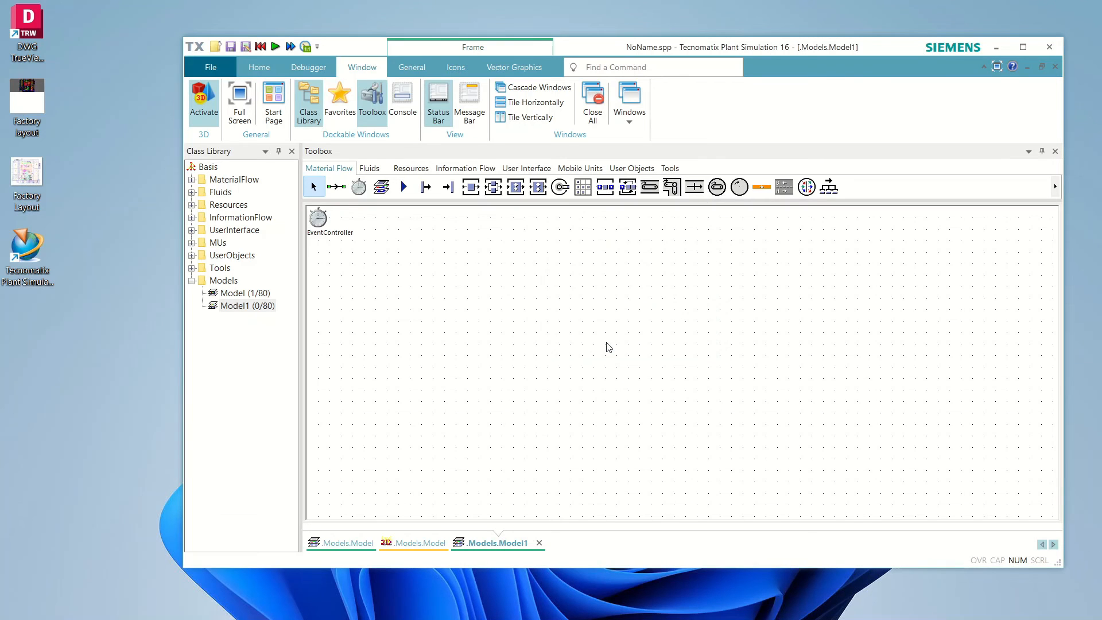
scroll(701, 356, "down", 3)
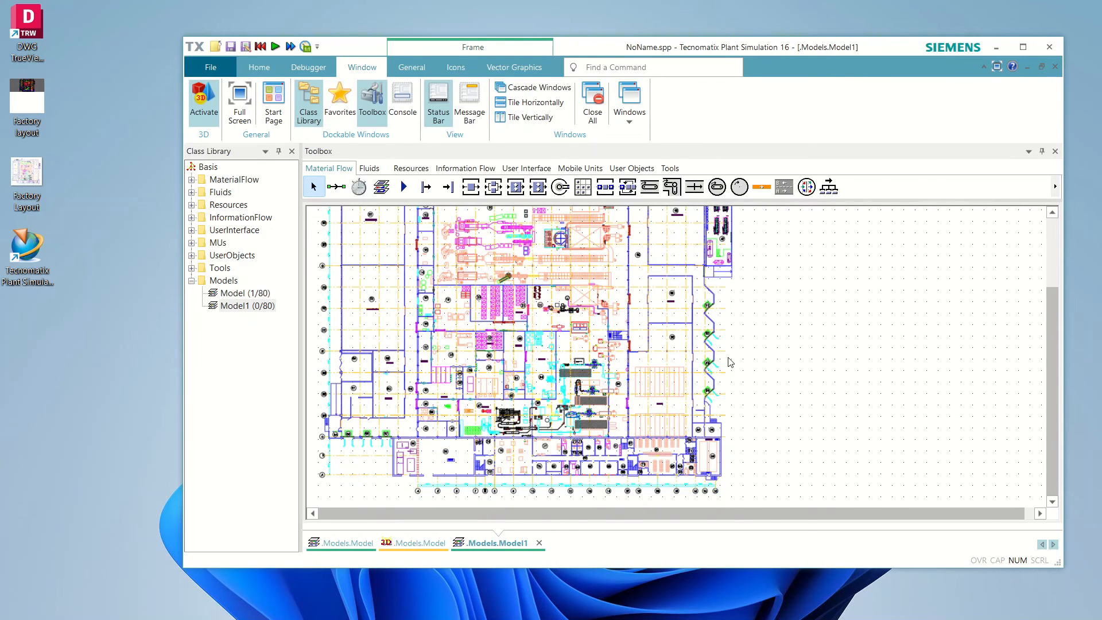